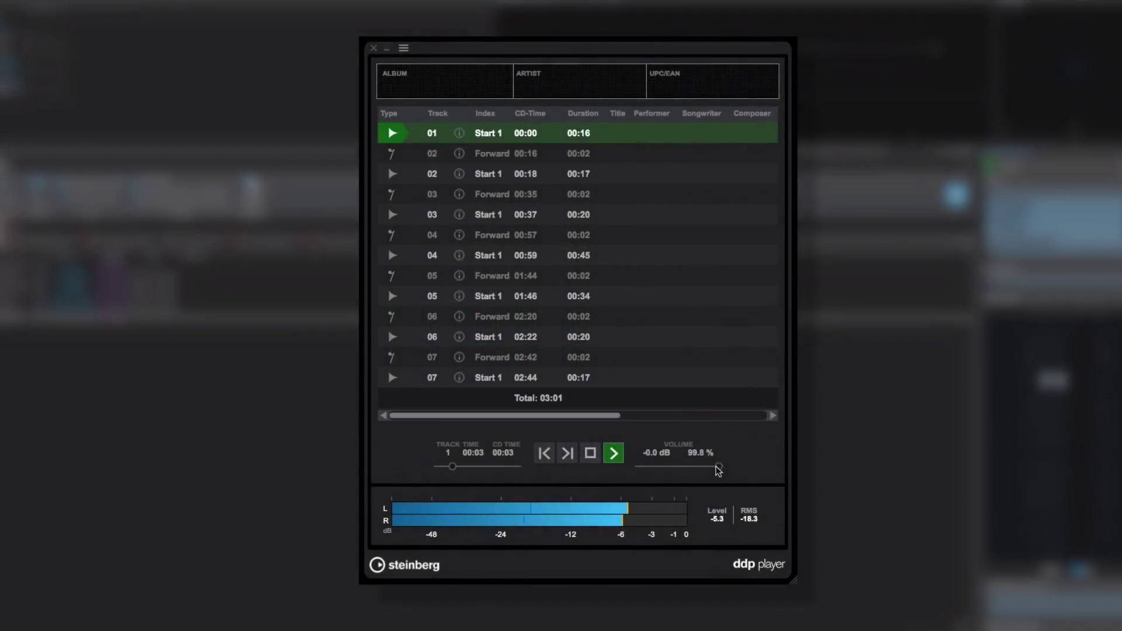
Turn the volume down to about a quarter and relaunch DDP Player from Applications
left_click_drag(717, 466, 659, 466)
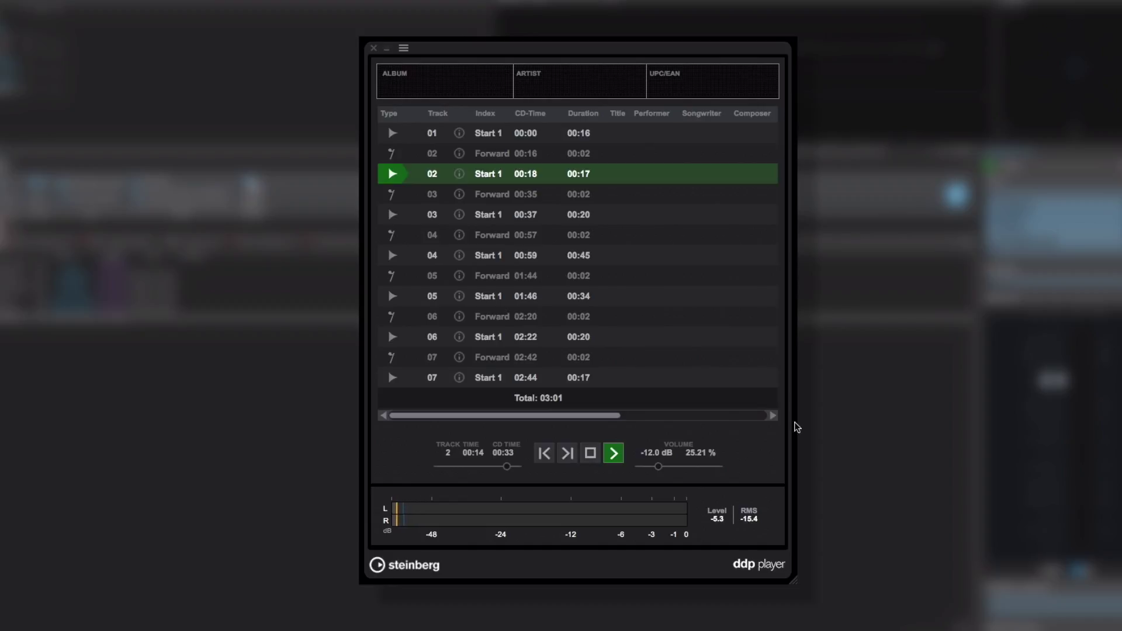
mouse_move(606, 416)
left_mouse_down()
mouse_move(733, 424)
mouse_move(588, 413)
left_mouse_up()
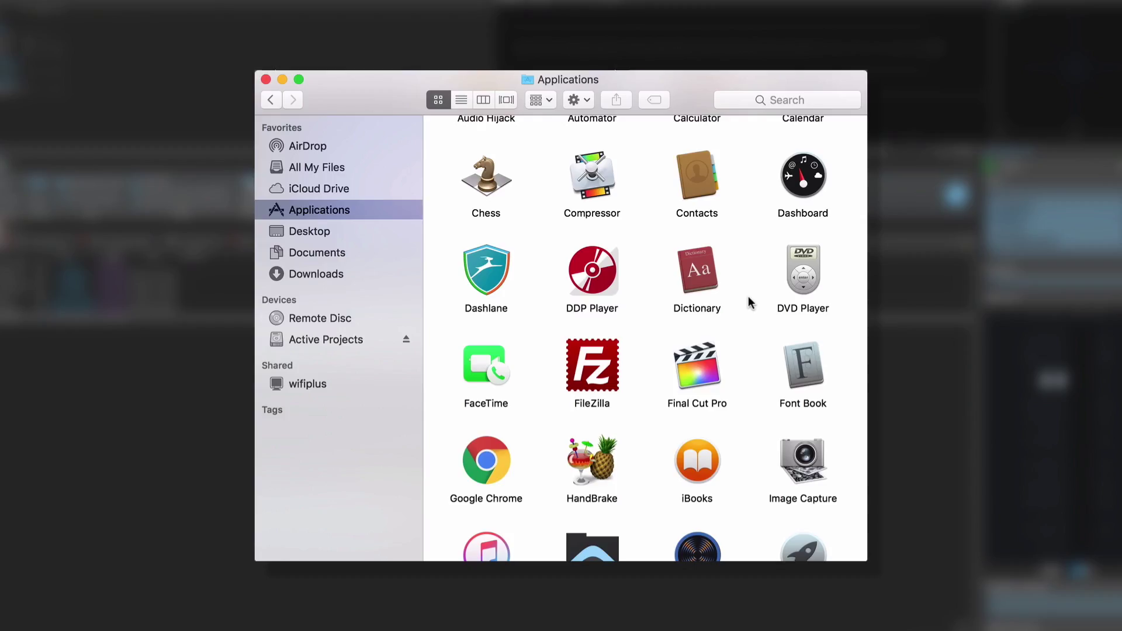
left_click(594, 271)
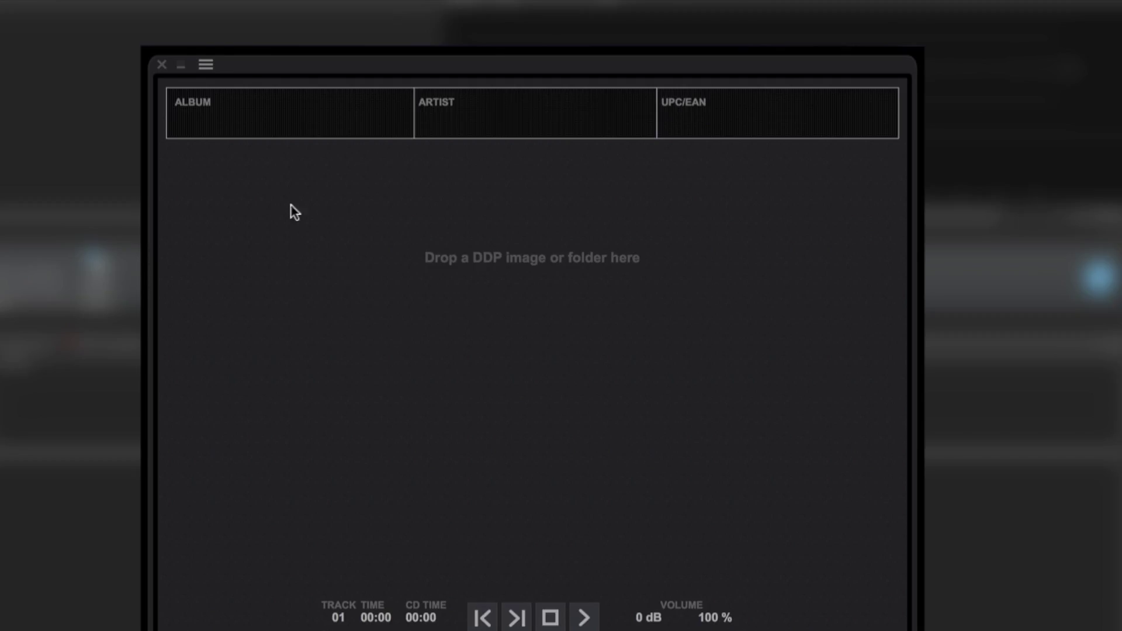
Choose the Narcolaptic folder through the main menu's Open dialog
left_click(207, 66)
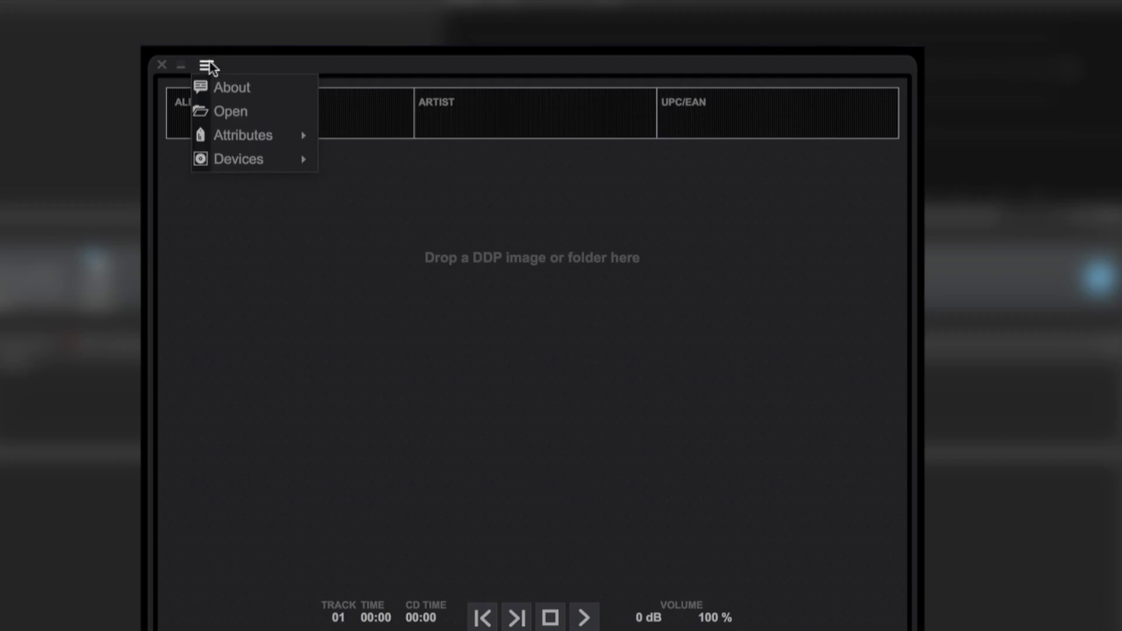
left_click(222, 106)
left_click(820, 169)
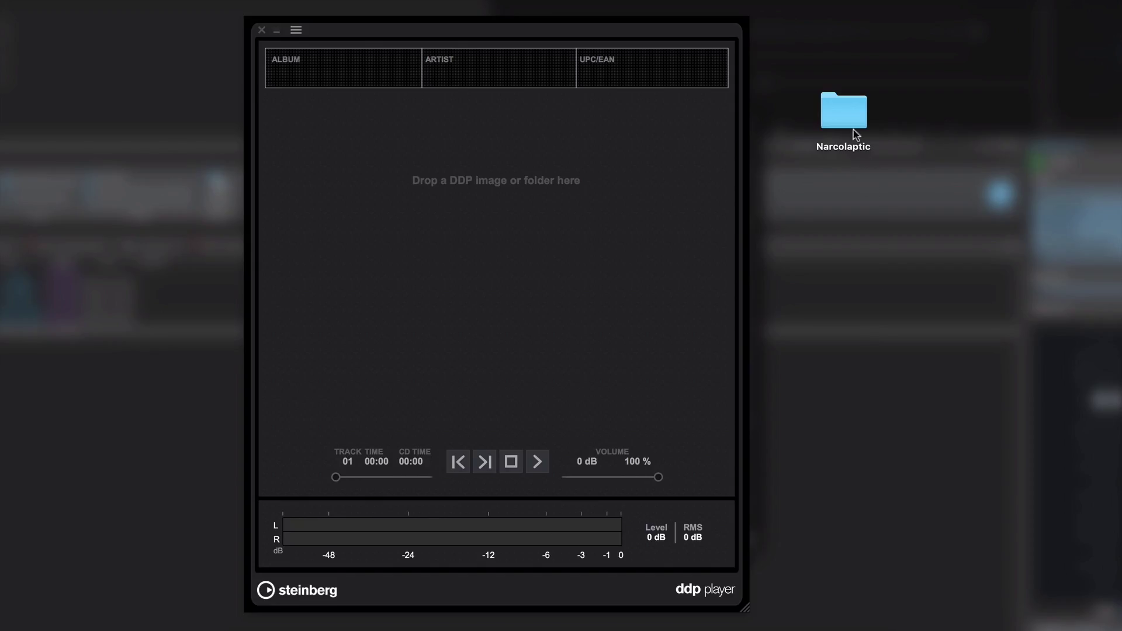
Drop the Narcolaptic folder from the desktop onto the player window
left_click_drag(848, 114, 494, 255)
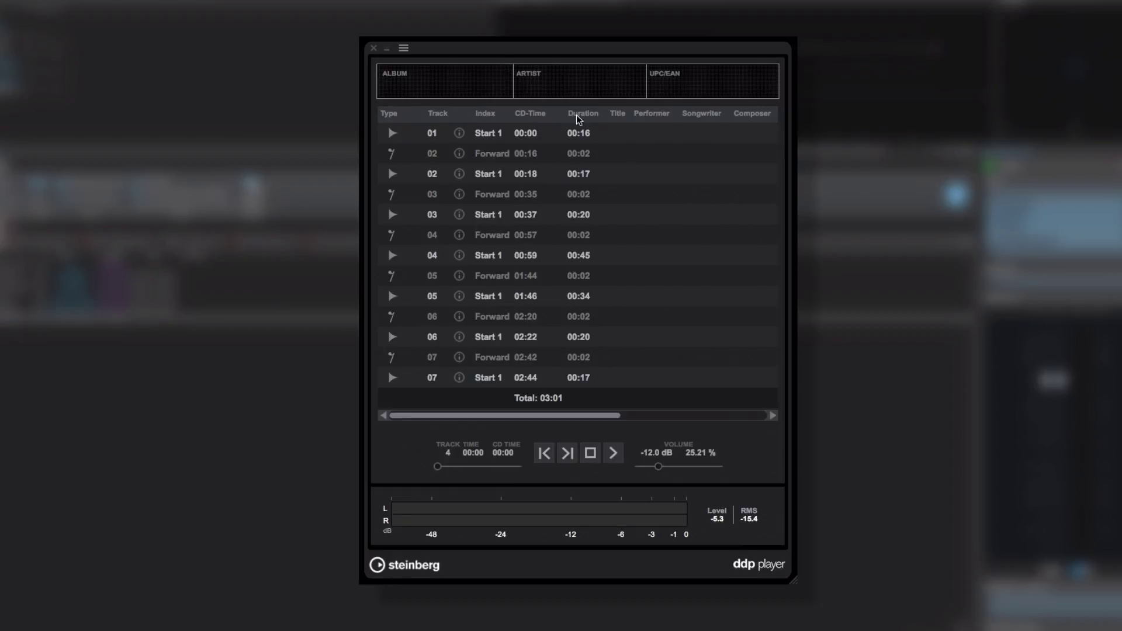
Move Duration right after Track, then view and dismiss the column visibility list
mouse_move(576, 114)
left_mouse_down()
mouse_move(507, 117)
mouse_move(571, 115)
left_mouse_up()
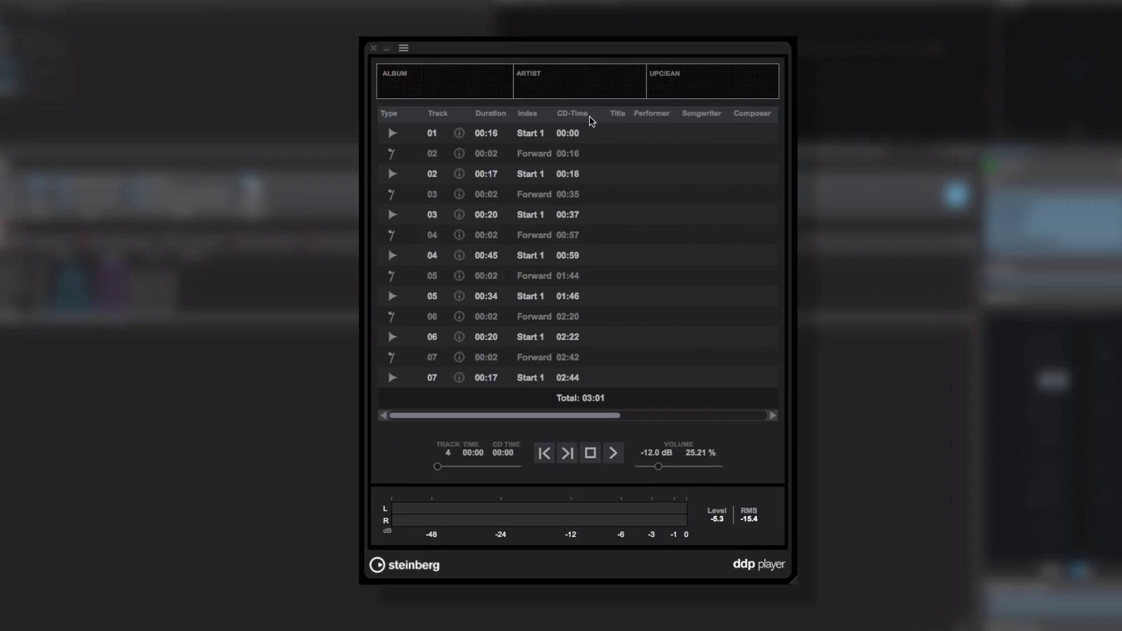
right_click(566, 136)
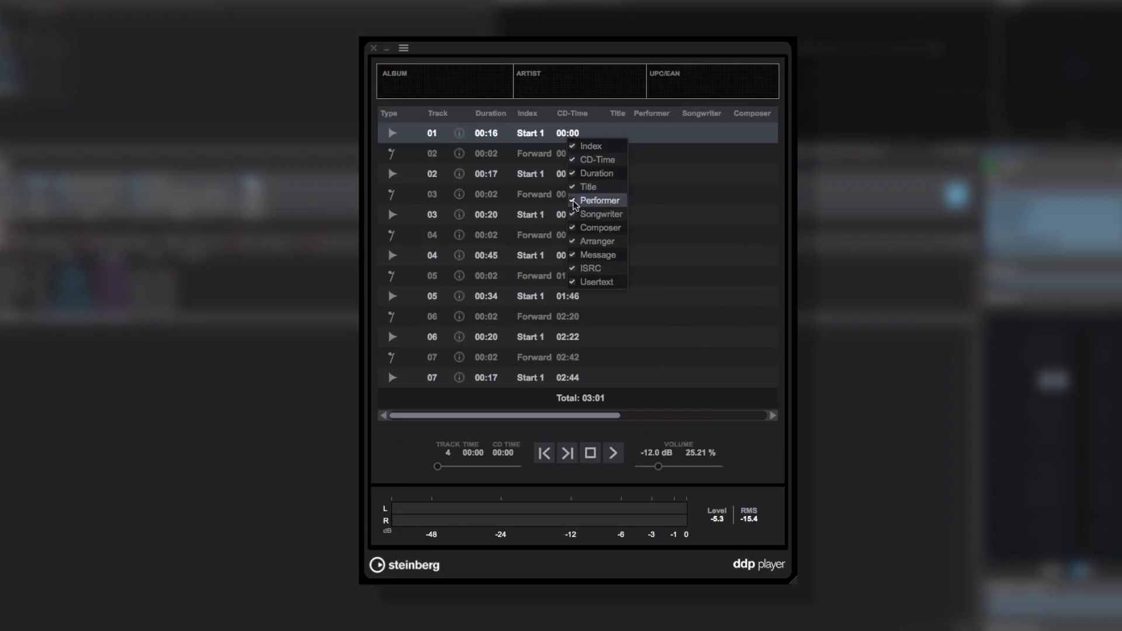
left_click(597, 307)
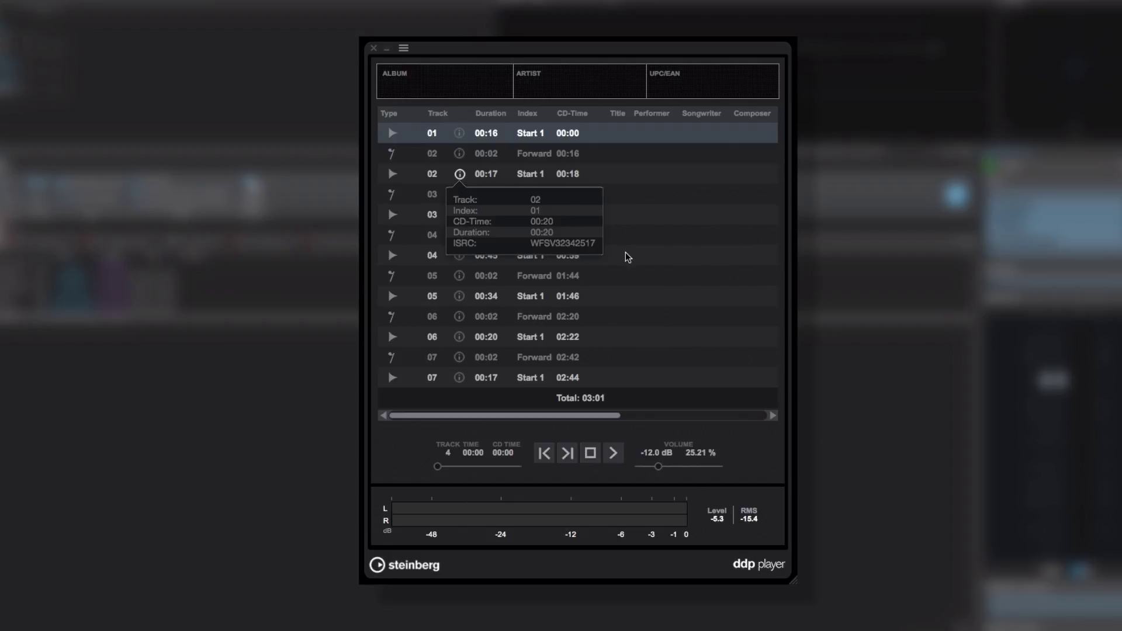
Play from track 1, seek to ~9 s, set volume -14.7 dB, select 05, skip ahead
left_click(613, 452)
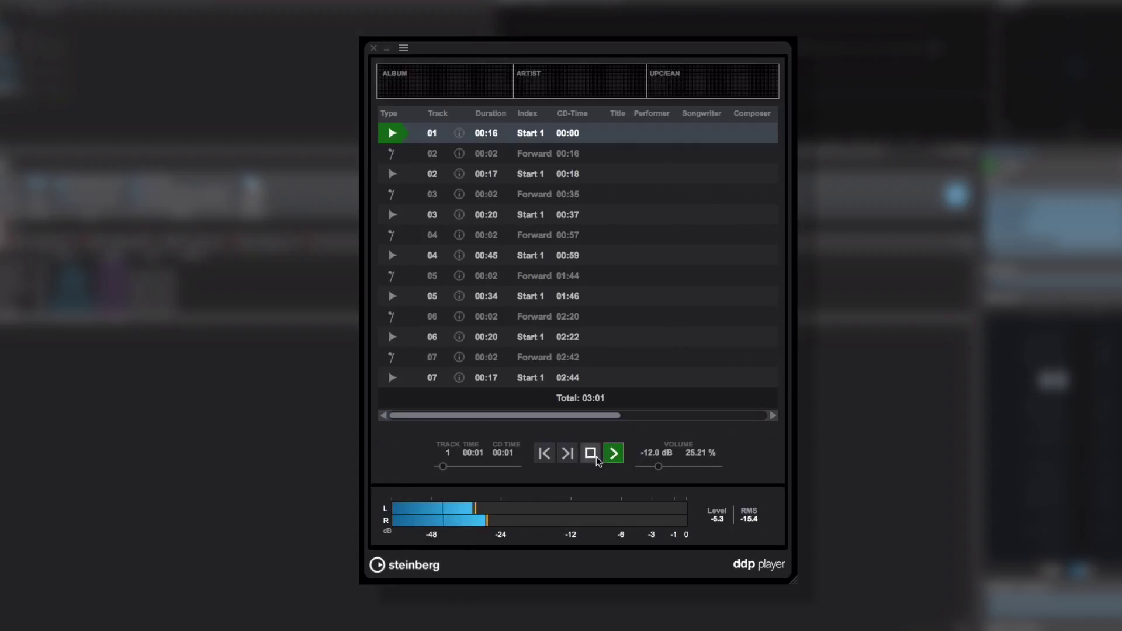
left_click_drag(447, 465, 482, 465)
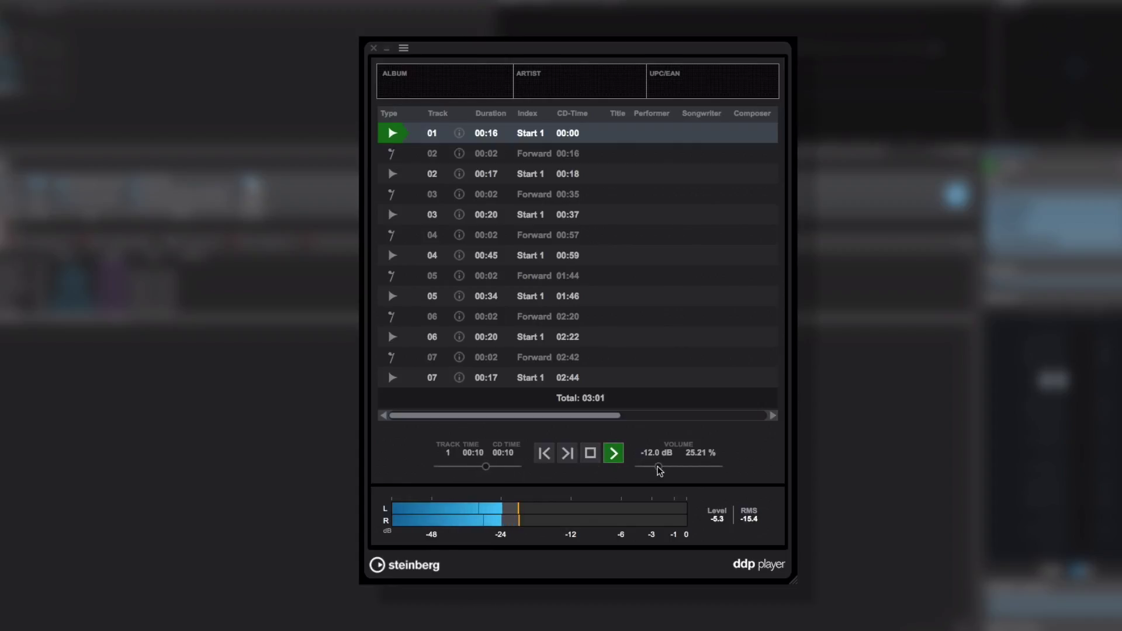
mouse_move(657, 466)
left_mouse_down()
mouse_move(705, 473)
mouse_move(653, 472)
left_mouse_up()
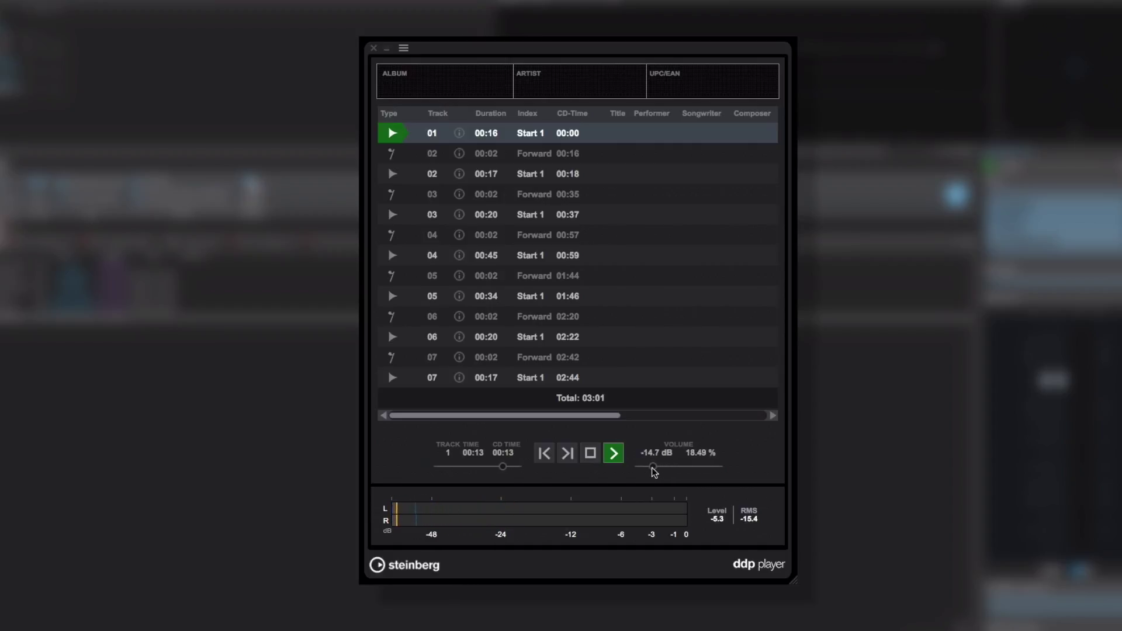
left_click(493, 298)
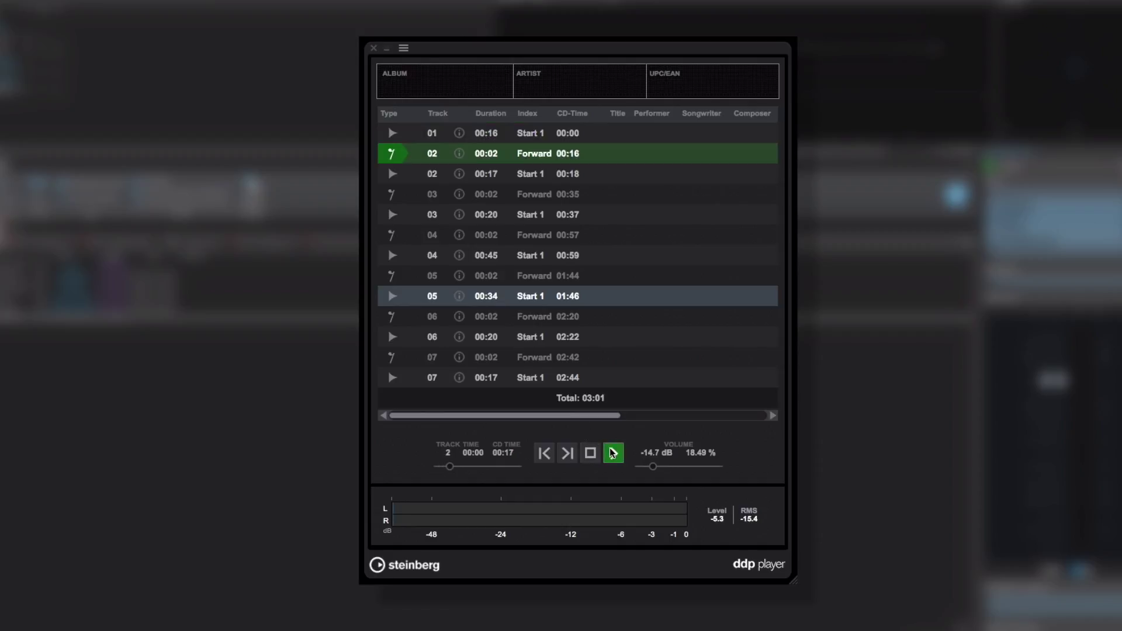
left_click(567, 452)
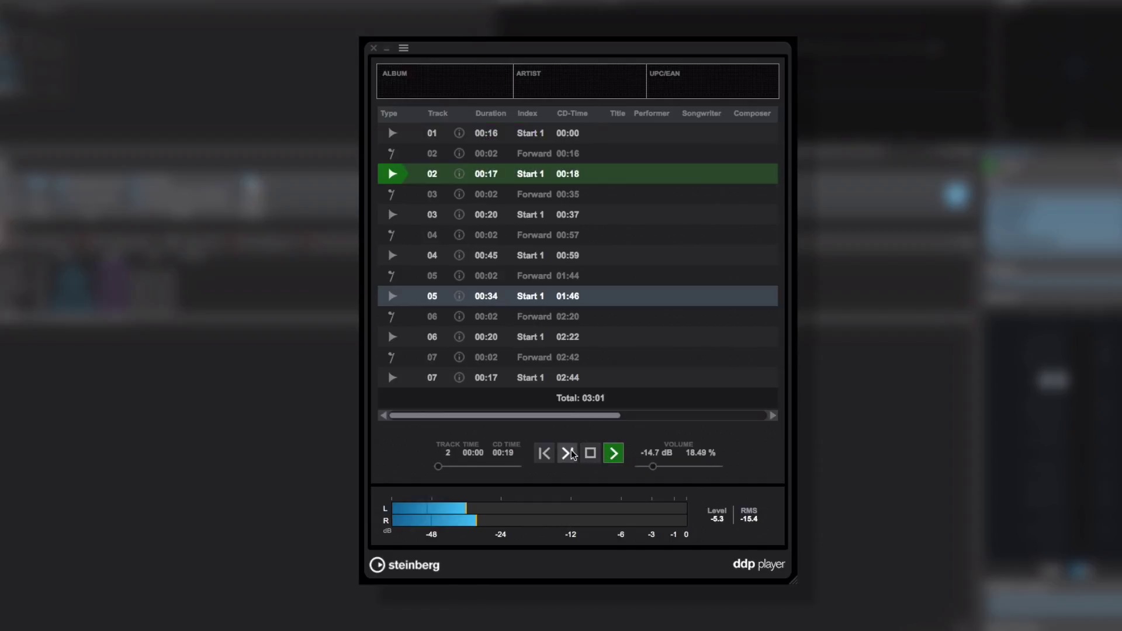